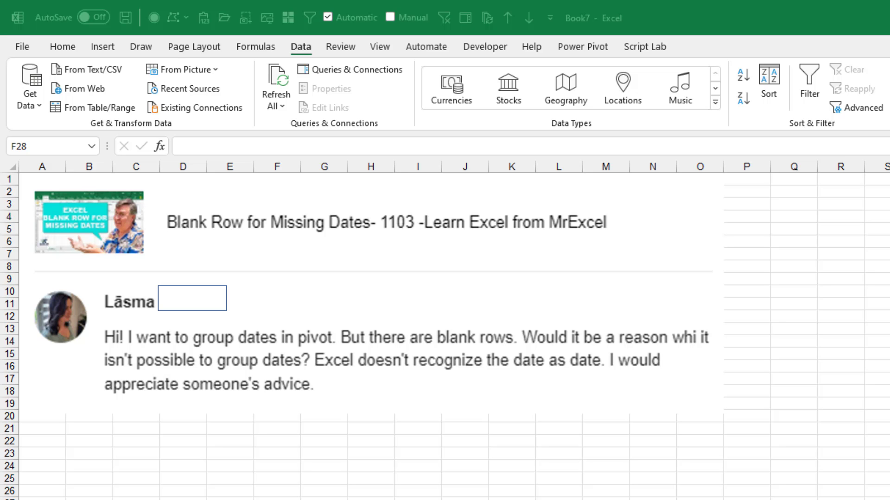
Switch to the sales data worksheet and select a cell inside the table.
key(alt+Tab)
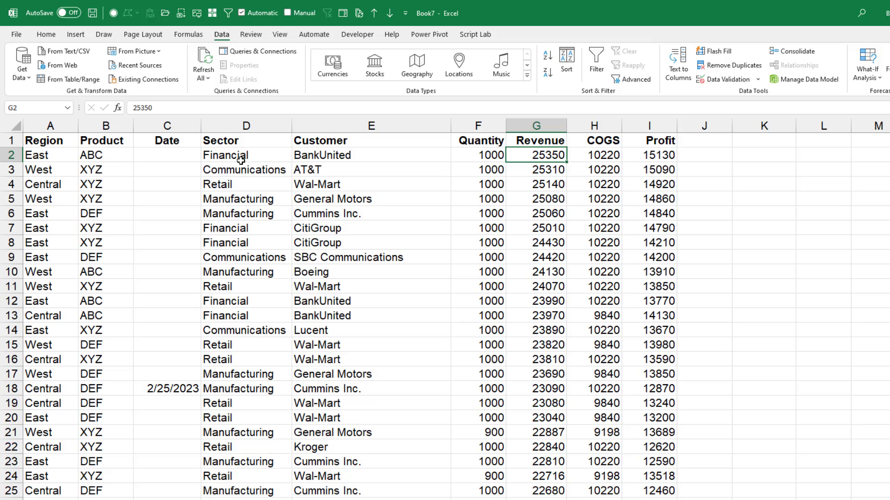
click(240, 158)
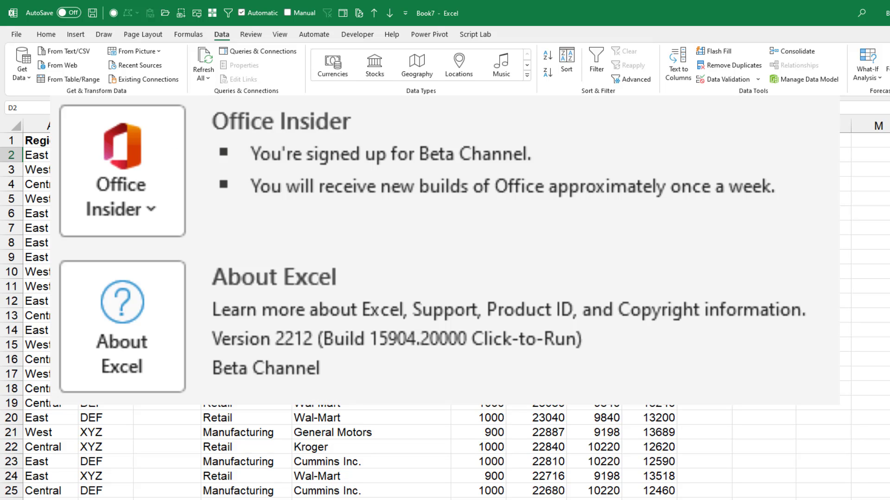
Create a pivot table on a new sheet with Date in Rows and Sum of Revenue in Values.
click(76, 35)
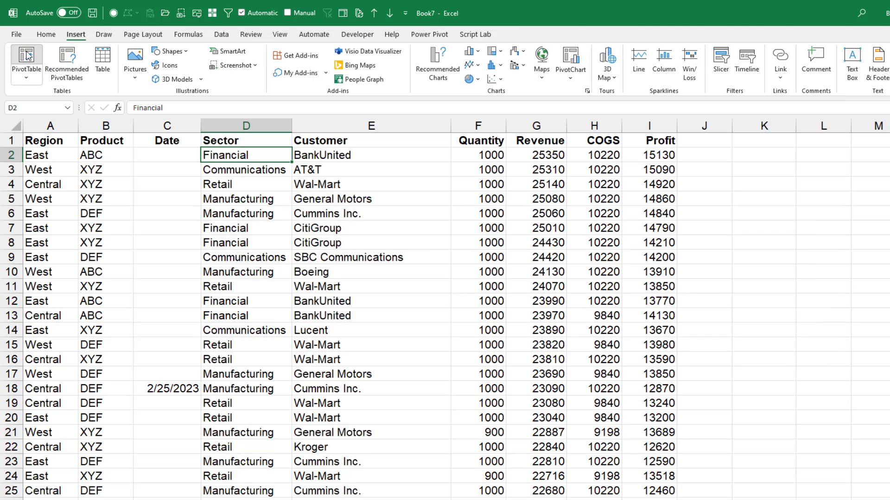
click(27, 56)
click(457, 332)
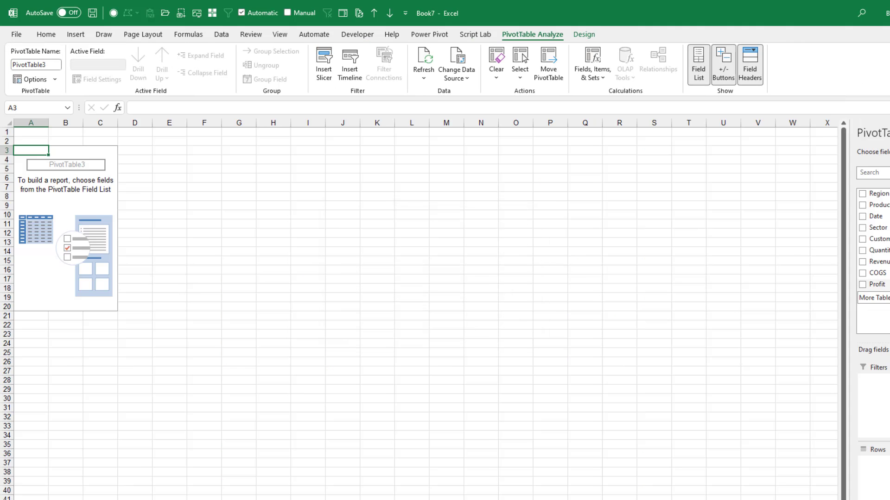
drag(727, 187, 764, 445)
drag(741, 234, 848, 440)
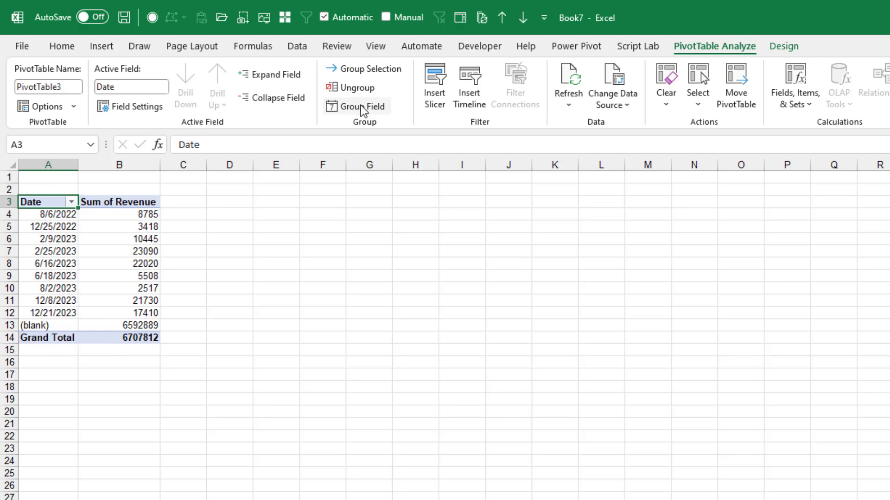
Group the pivot's Date field by Months and Years.
click(337, 108)
click(522, 388)
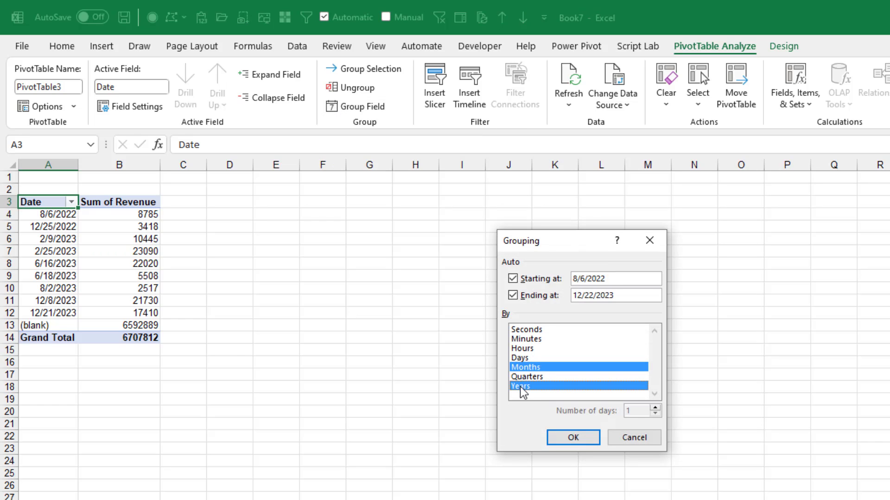
click(562, 441)
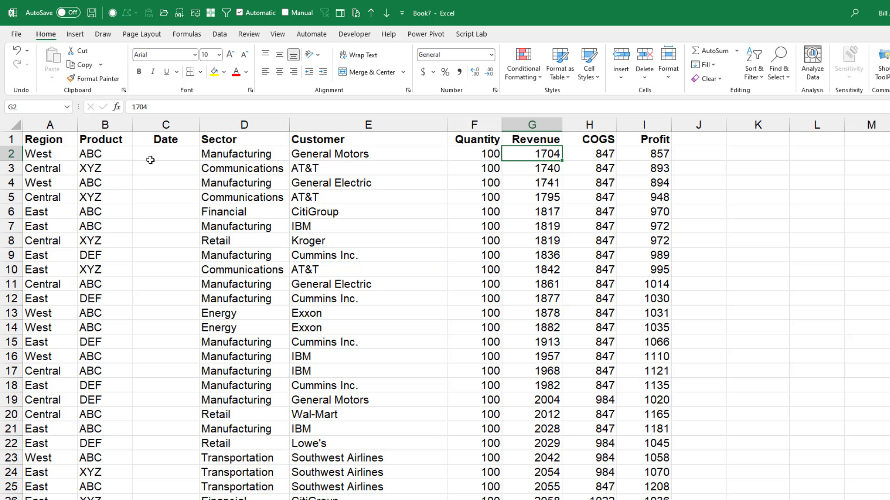
Select only the blank cells in the Date range C2:C564 via Go To Special Blanks.
click(150, 160)
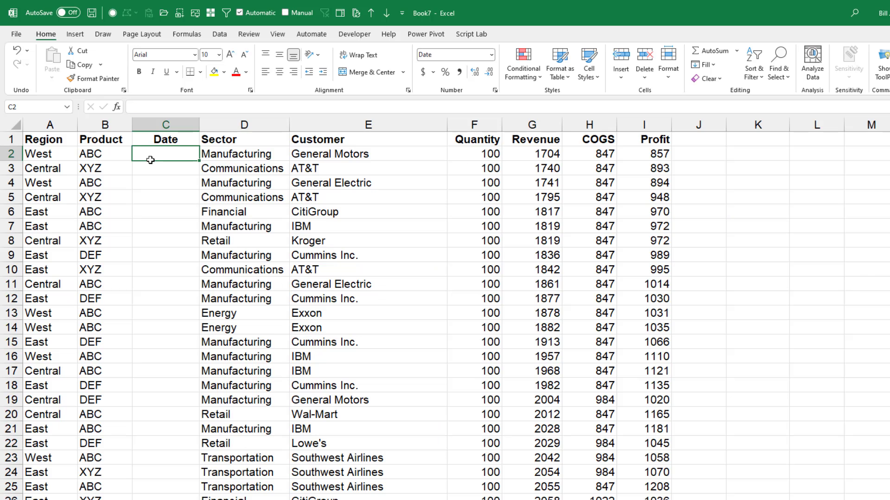
drag(150, 160, 150, 160)
key(ctrl+g)
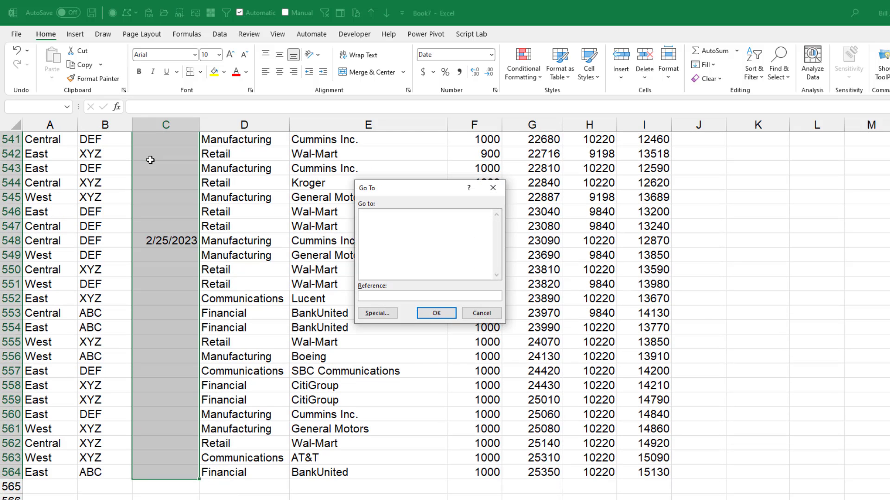
click(370, 313)
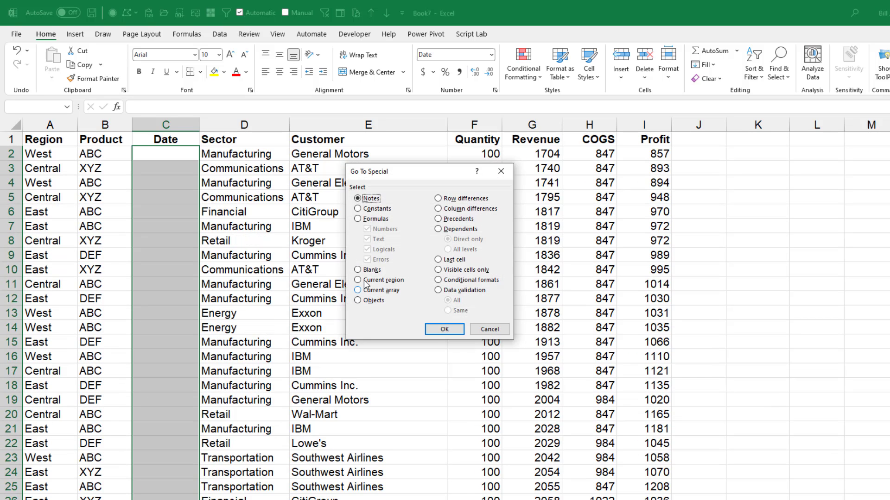
click(374, 270)
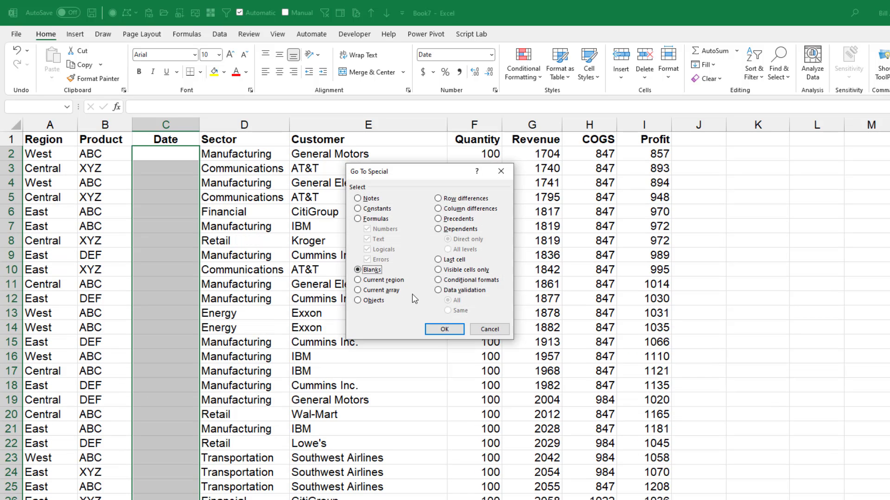
click(451, 329)
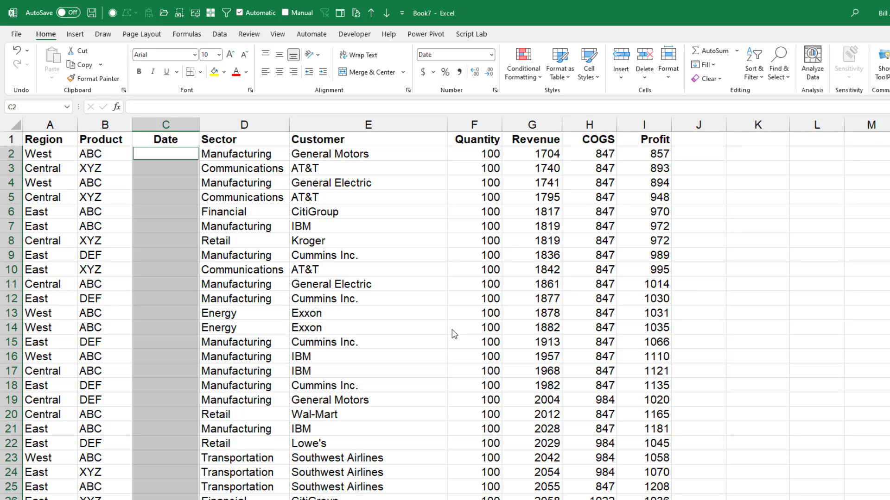
Fill all selected blank Date cells with 12/31/2199.
text(12/31/)
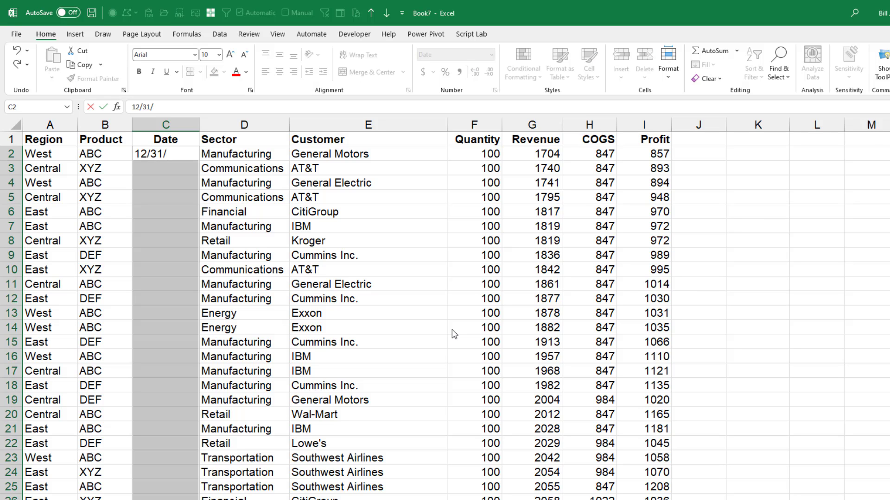
text(2199)
key(ctrl+Return)
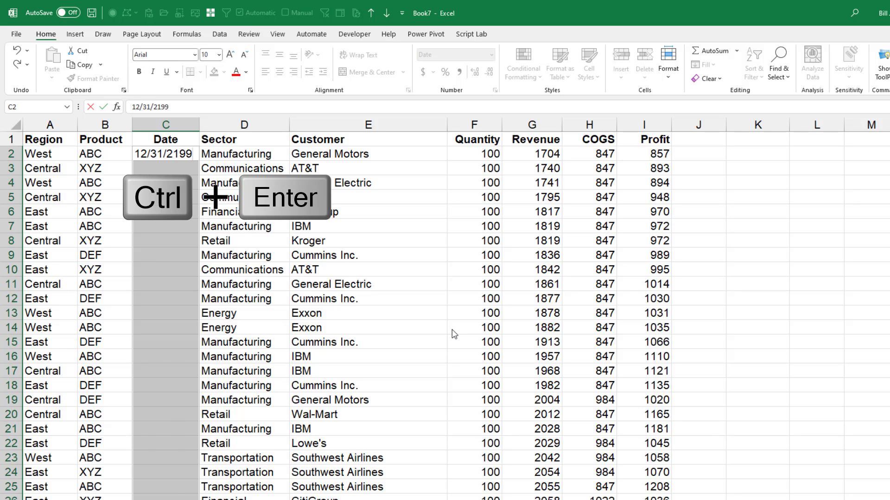
key(shift+BackSpace)
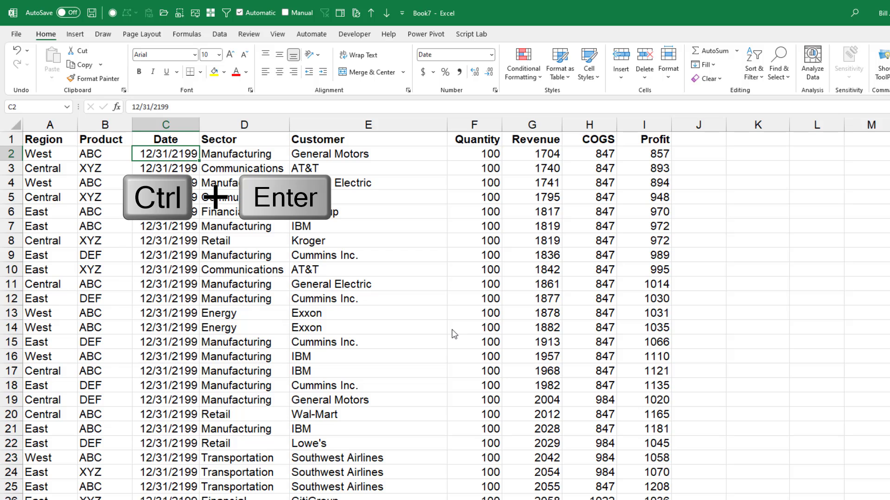
Build a new pivot on a new sheet with Date in Rows and Sum of Revenue.
click(74, 33)
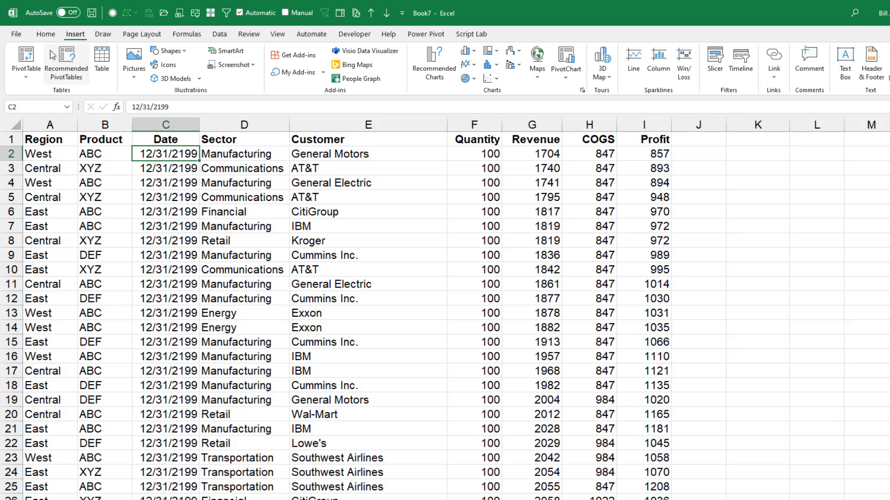
click(26, 58)
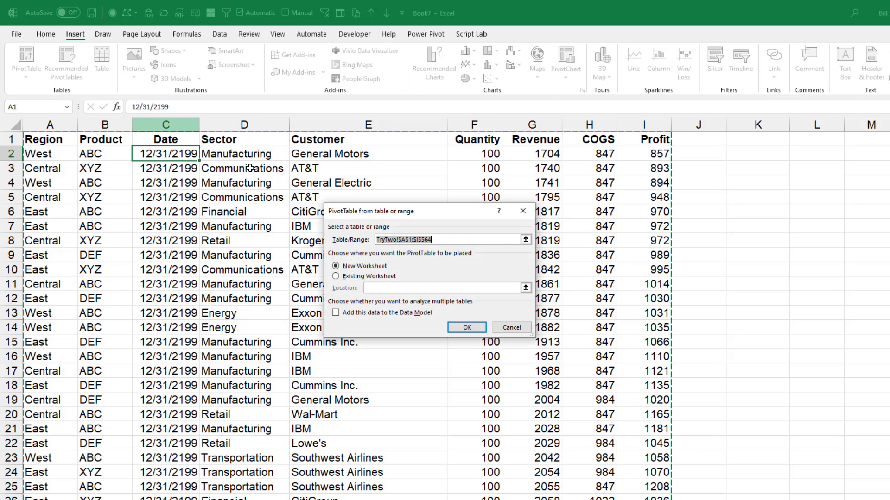
click(461, 327)
drag(867, 215, 871, 457)
drag(883, 257, 110, 236)
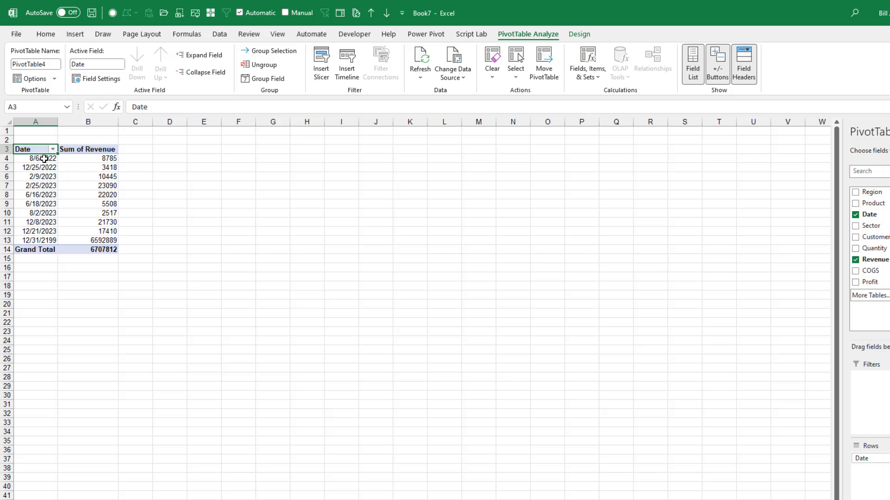
Group the pivot dates by Months and Years.
click(44, 159)
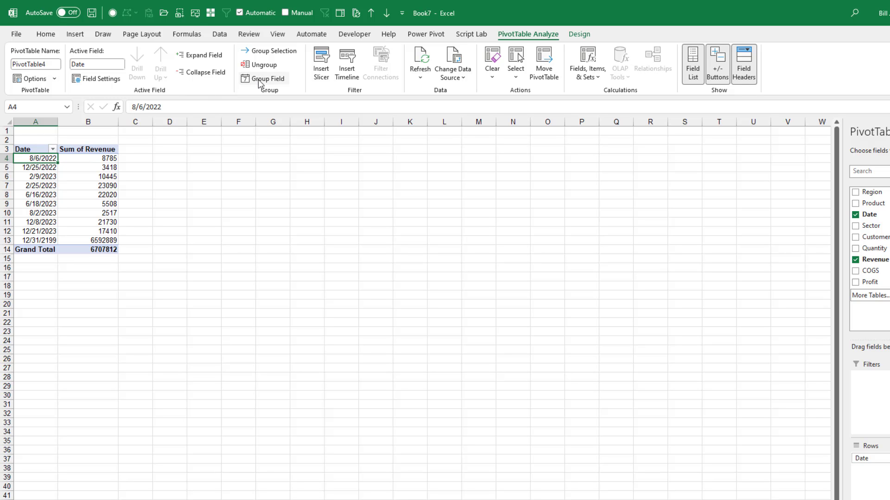
click(259, 80)
click(385, 285)
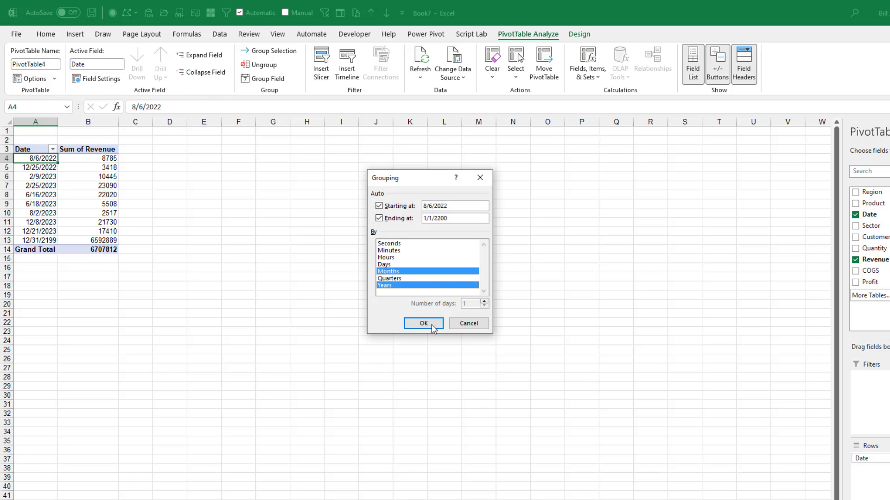
click(423, 323)
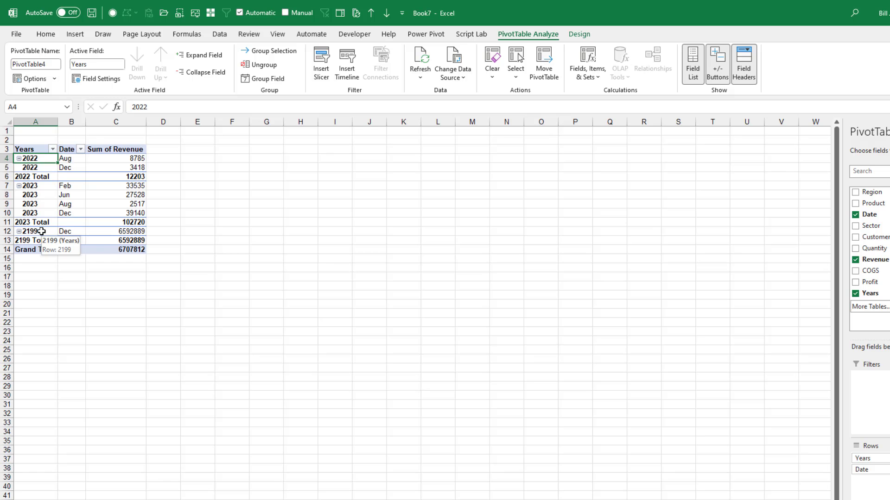
Filter the Years field to drop the bogus 2199 year, then return to the data sheet.
click(53, 149)
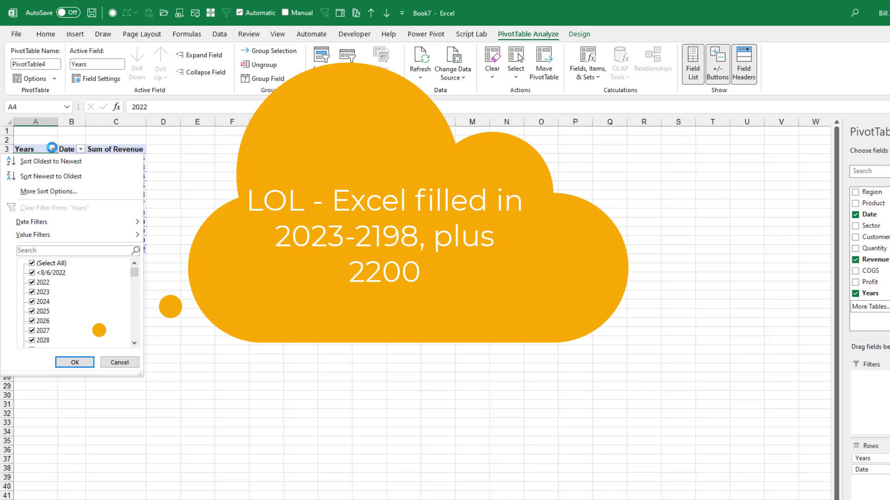
scroll(55, 335, down, 2)
scroll(53, 332, down, 2)
drag(135, 279, 134, 336)
click(32, 321)
click(75, 362)
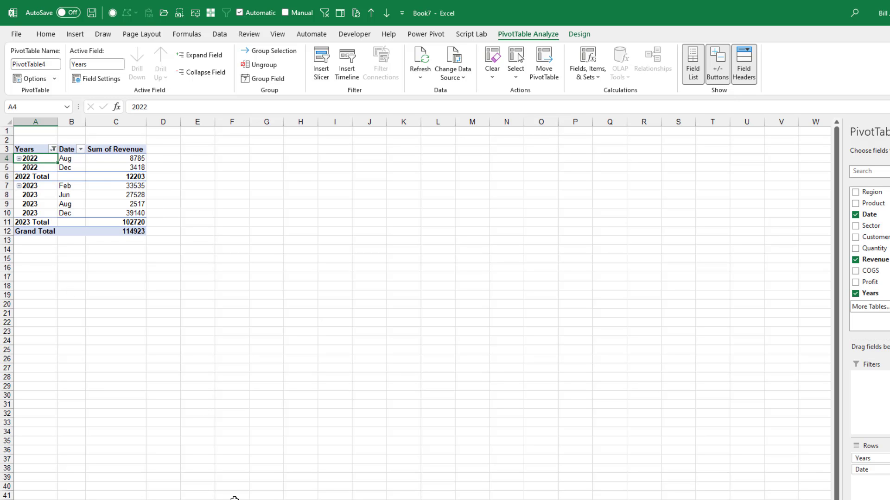
key(ctrl+Page_Down)
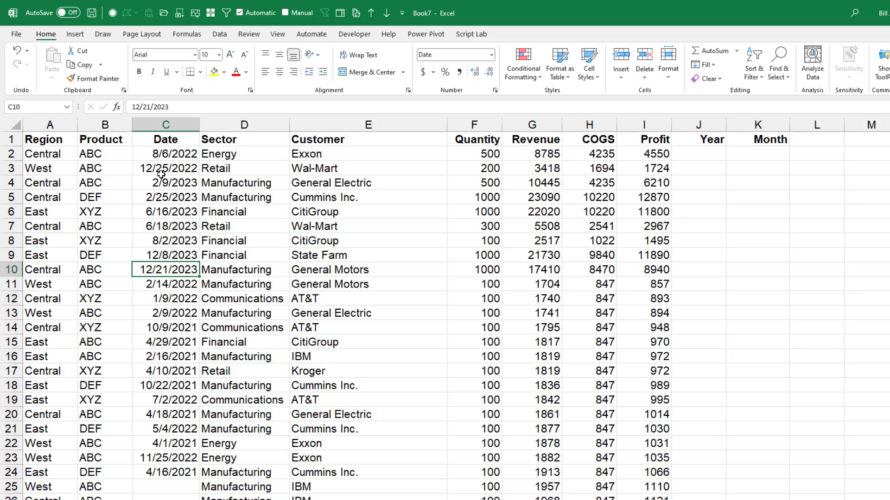
Fill the Year column with =YEAR(C2) through row 24 and N/A from J25 down.
click(698, 157)
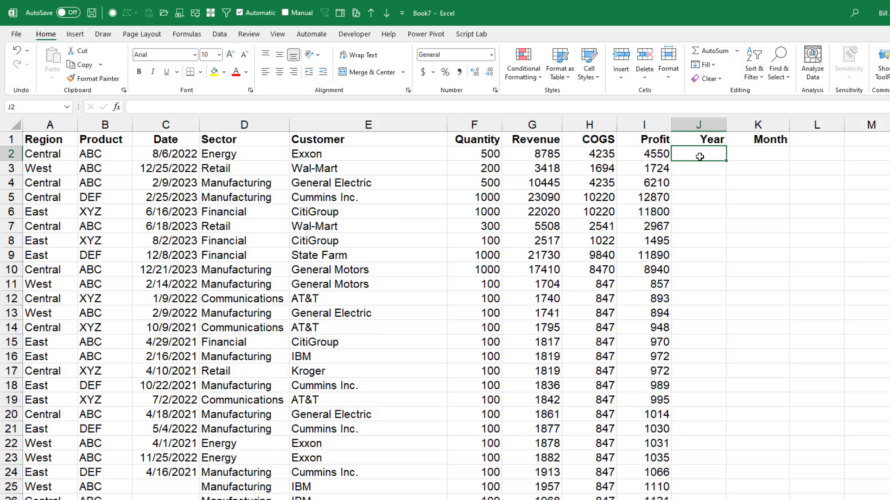
text(=year()
key(Left)
key(Left)
key(Left)
key(Left)
key(Left)
key(Left)
key(Left)
key(Right)
key(Right)
text())
key(Return)
click(699, 156)
drag(726, 160, 722, 474)
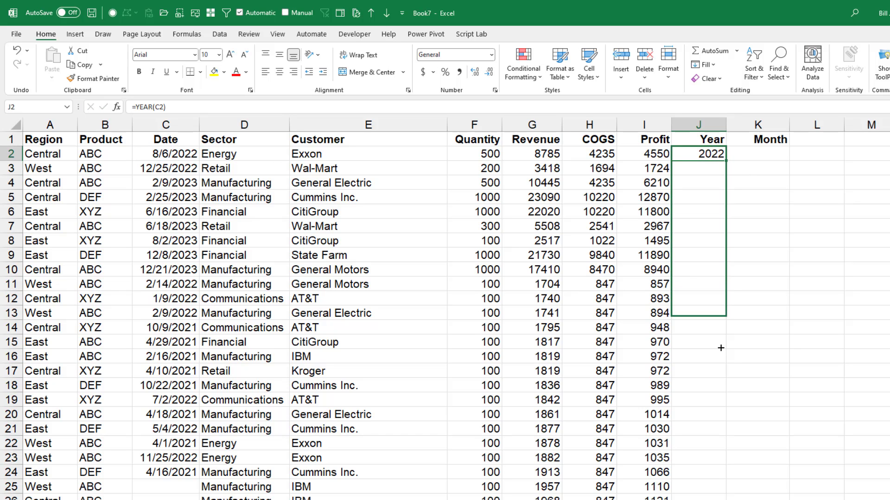
double_click(714, 486)
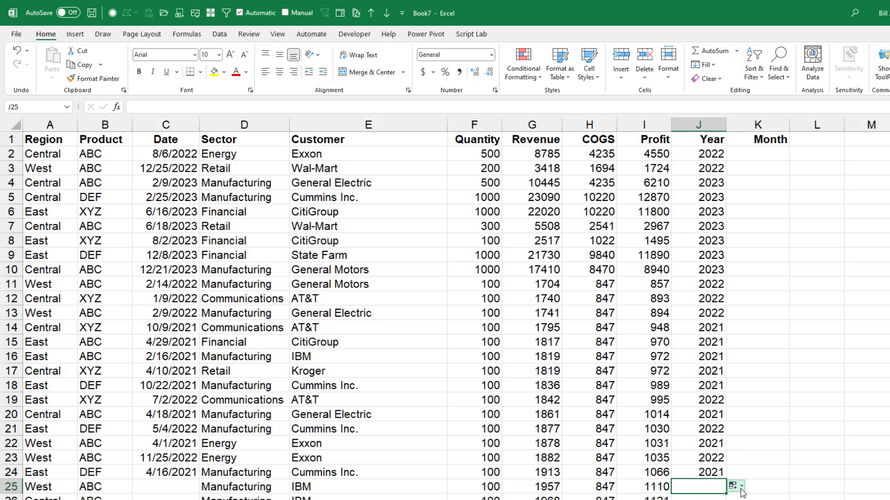
text(N/A)
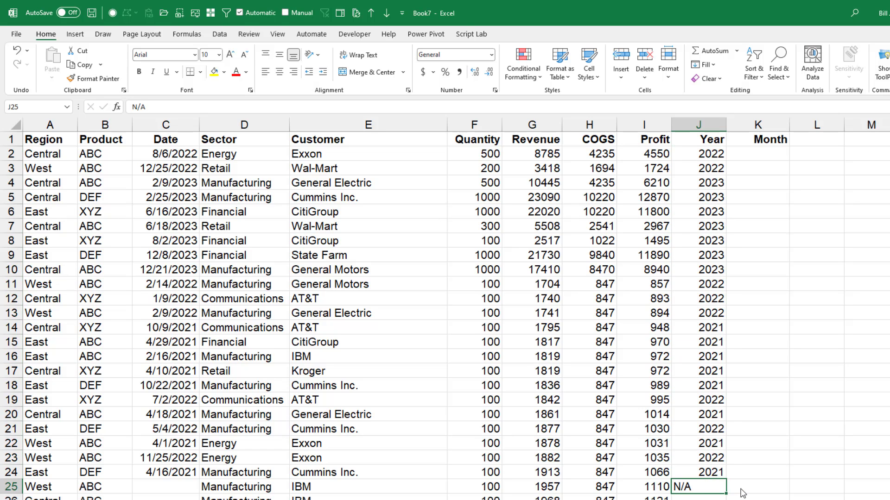
double_click(727, 494)
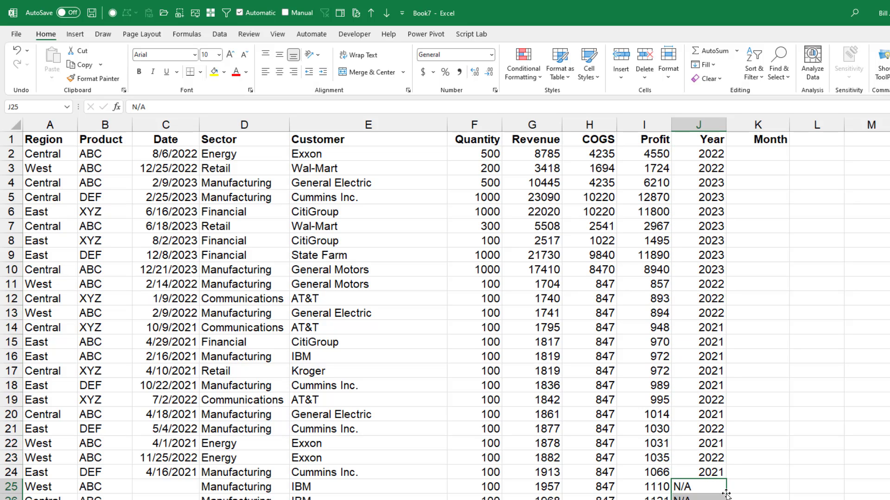
Try =MONTH(C2) in K2 and reformat its result as a plain number.
click(767, 155)
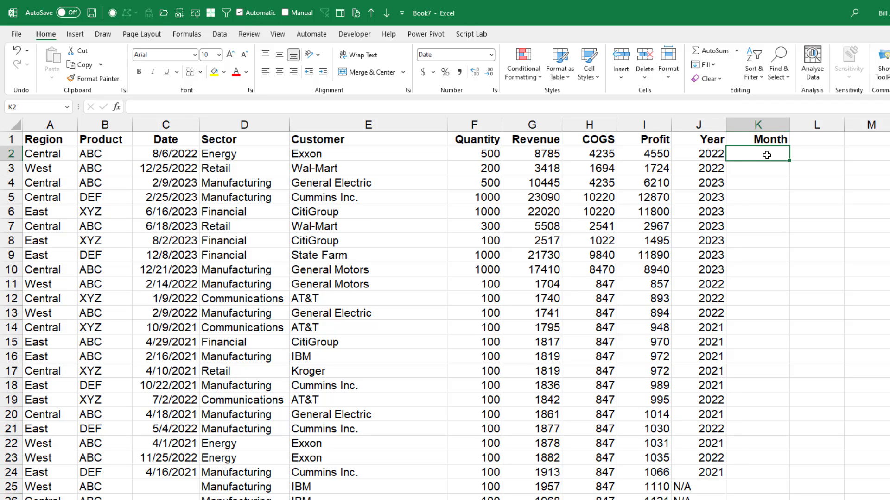
text(=month()
key(Left)
key(Left)
key(Left)
key(Left)
key(Left)
key(Left)
key(Left)
key(Right)
key(Right)
text())
key(Return)
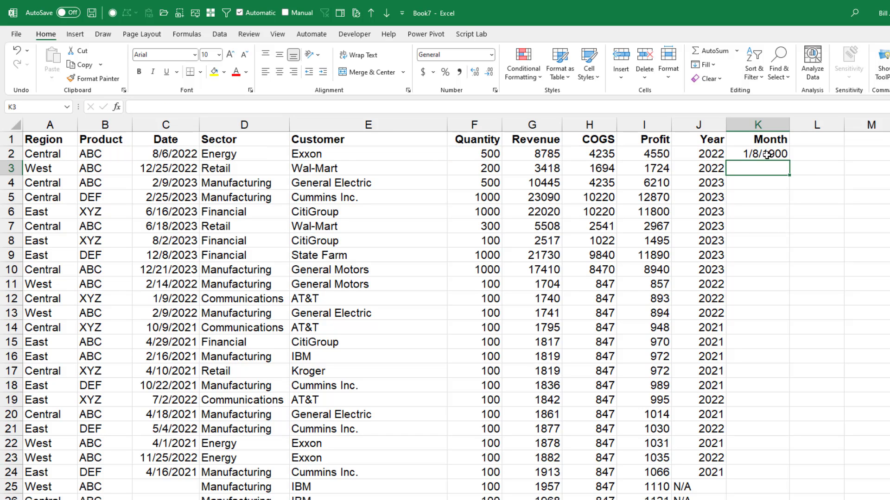
click(767, 155)
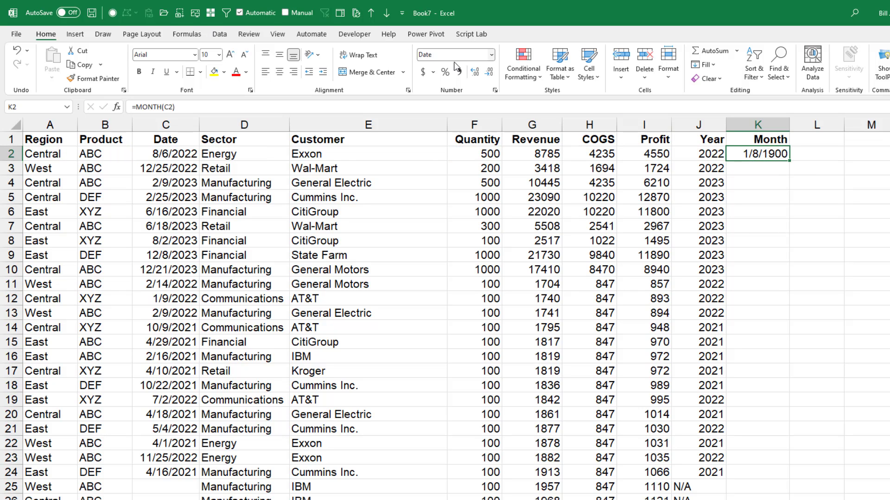
click(491, 54)
click(475, 97)
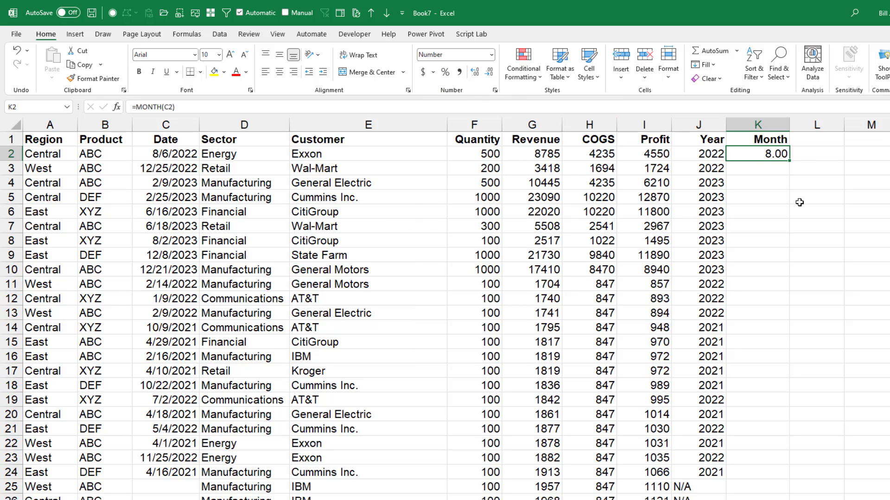
Replace K2 with =TEXT(C2,"MMMM") showing August and fill it down to row 24.
text(=TEXT()
key(Left)
key(Left)
key(Left)
key(Left)
key(Left)
key(Left)
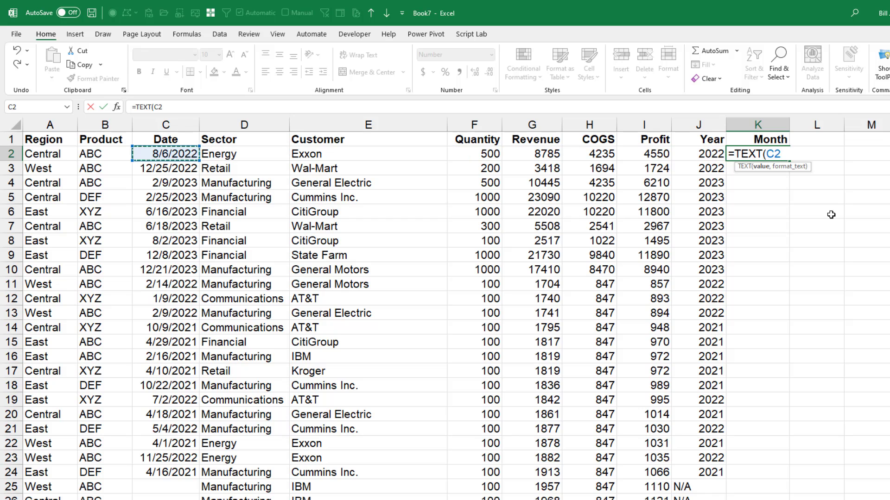
text(,"MMMM")
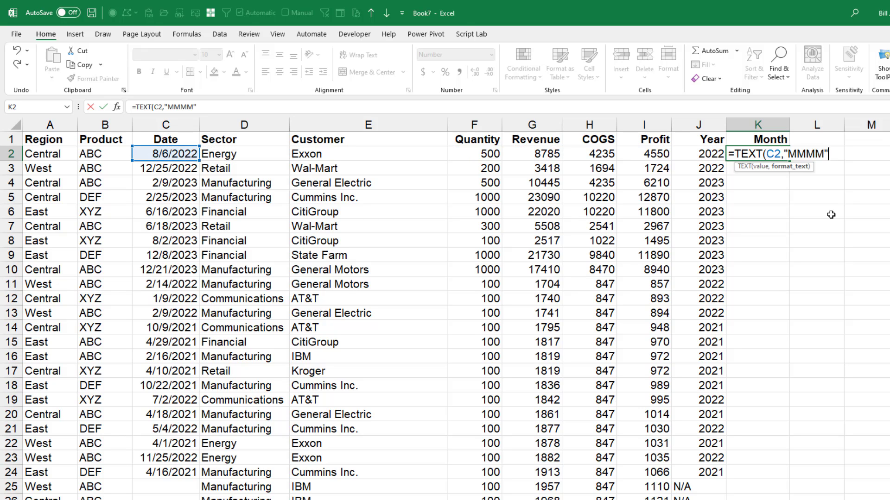
text())
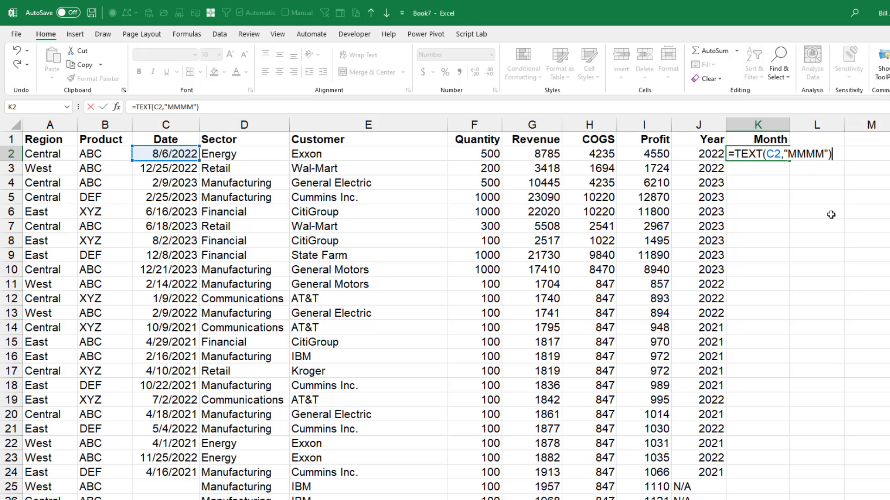
key(ctrl+Return)
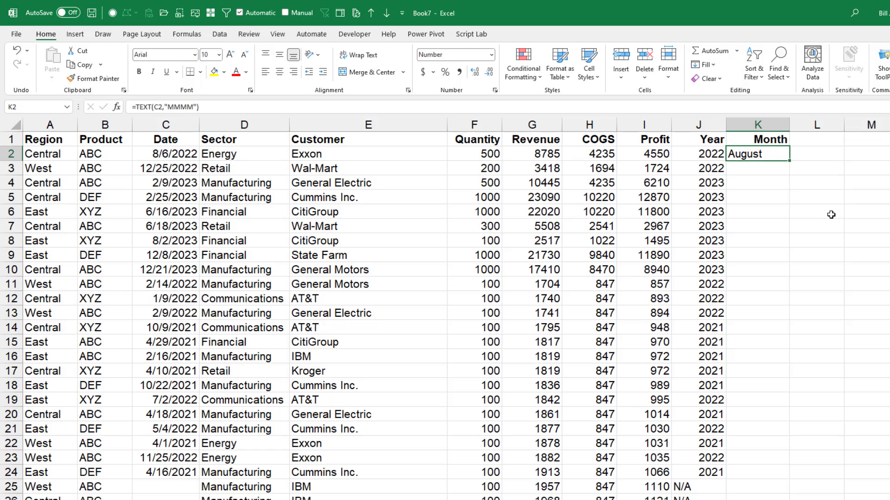
drag(790, 163, 773, 475)
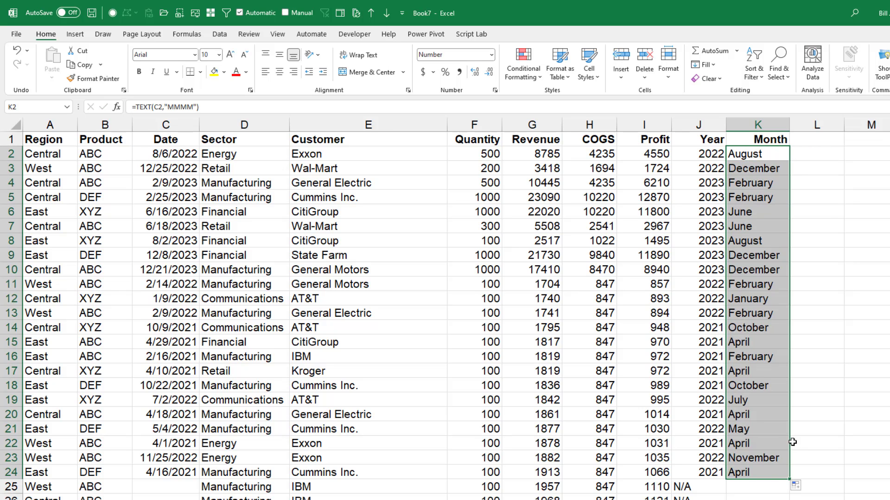
Enter N/A in K25 for the rows without dates.
click(742, 487)
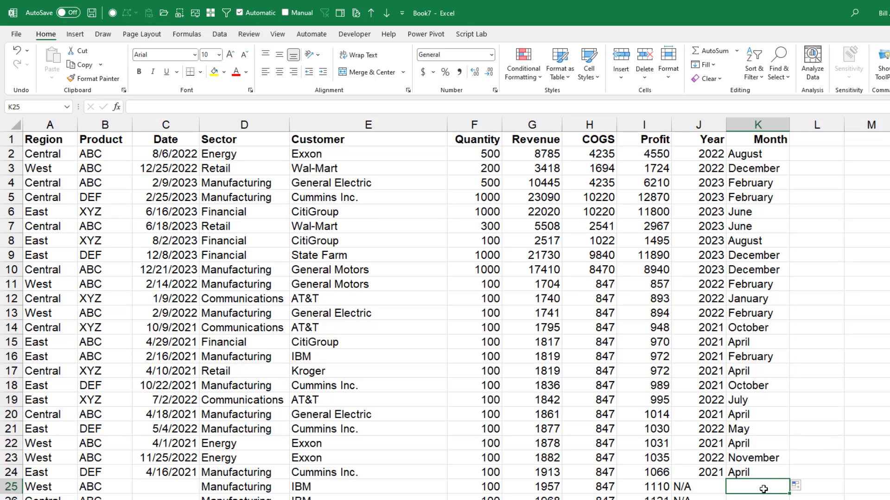
text(N/A)
key(ctrl+Return)
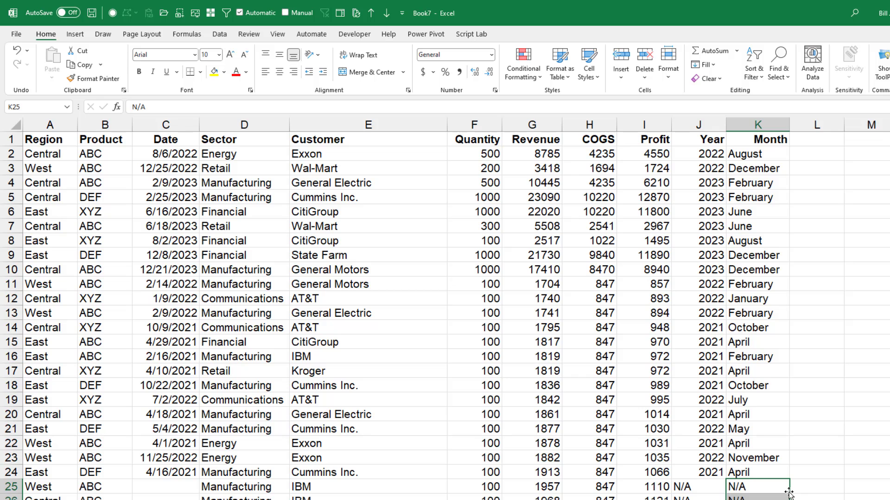
click(721, 254)
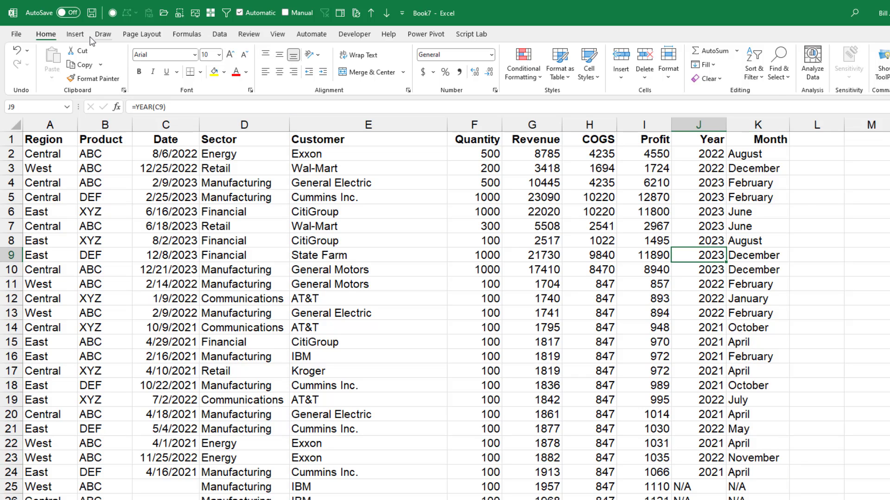
Create a new pivot with Year then Month in Rows and Sum of Revenue in Values.
click(74, 34)
click(26, 56)
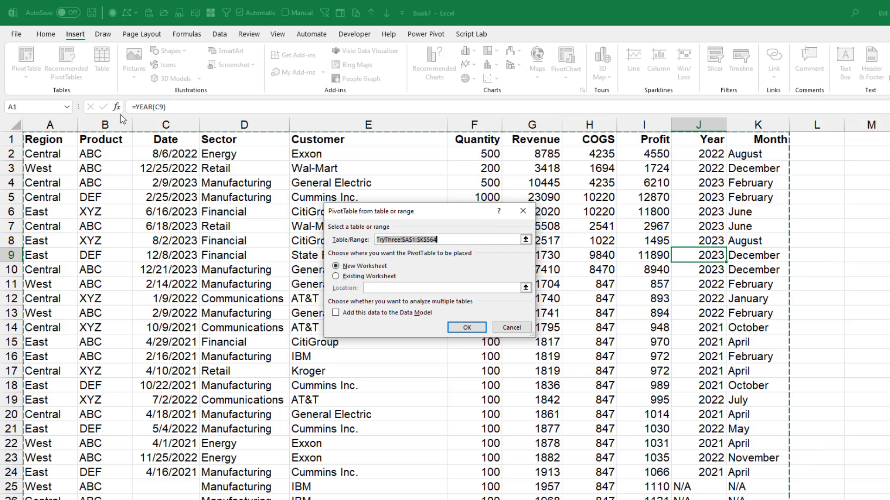
click(467, 327)
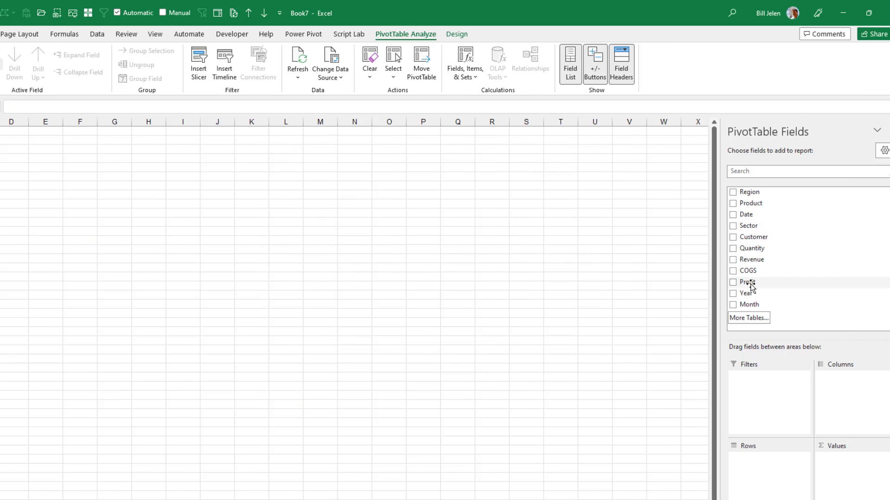
drag(745, 294, 766, 461)
drag(763, 306, 769, 473)
drag(765, 262, 857, 475)
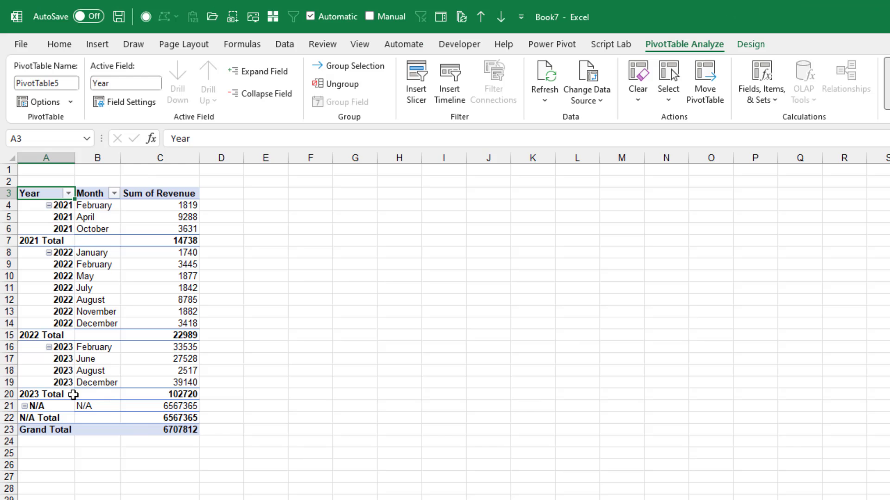
Filter the Year field to exclude N/A, keeping 2021–2023.
click(67, 194)
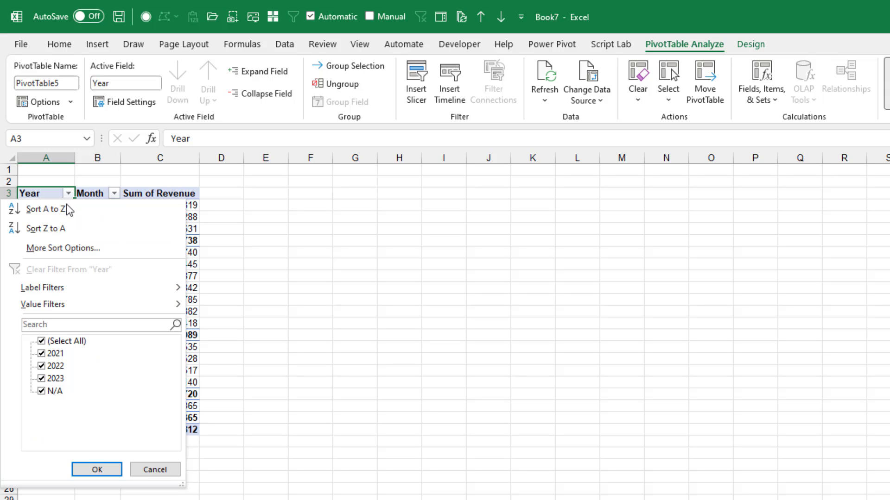
click(41, 392)
click(98, 469)
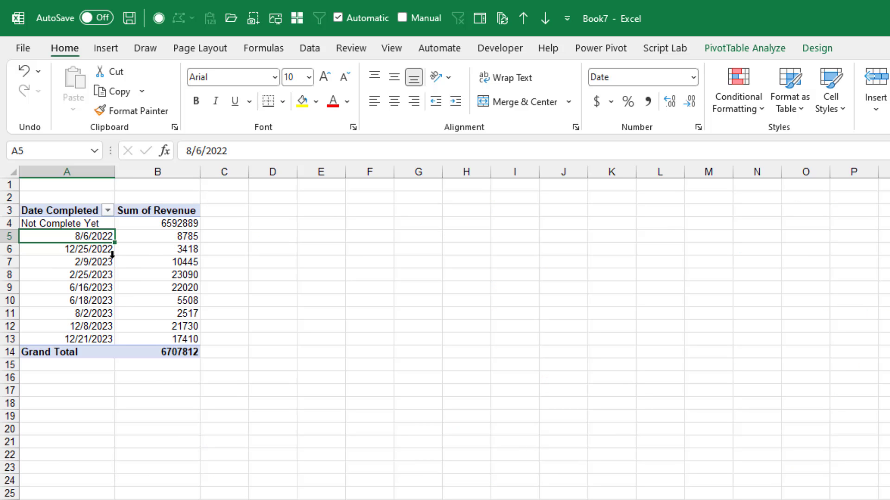
Check the PivotTable Analyze commands on the Date Completed pivot for grouping.
click(737, 50)
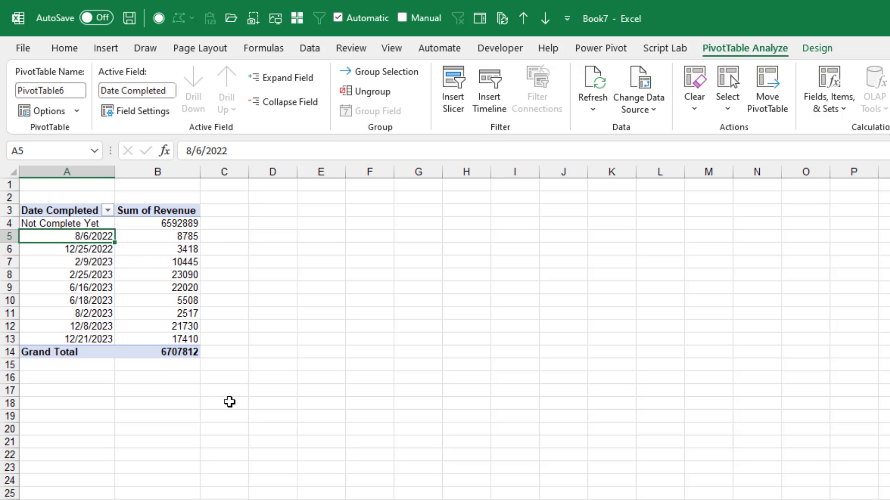
On the sales sheet, clear the 1/1/2020 date in C3 and undo it.
key(ctrl+Page_Down)
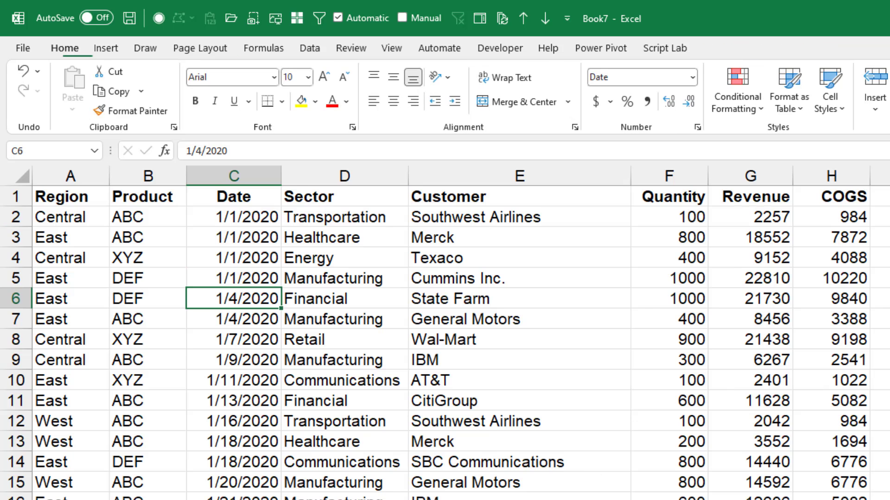
click(234, 236)
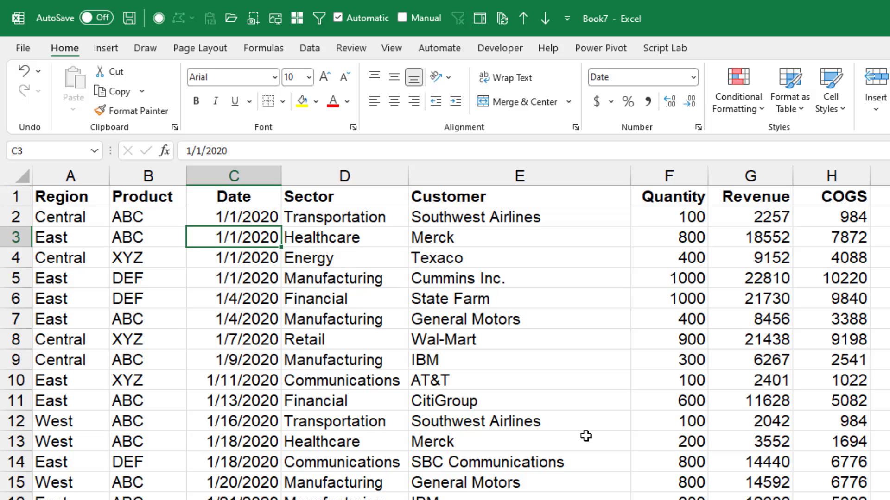
key(Delete)
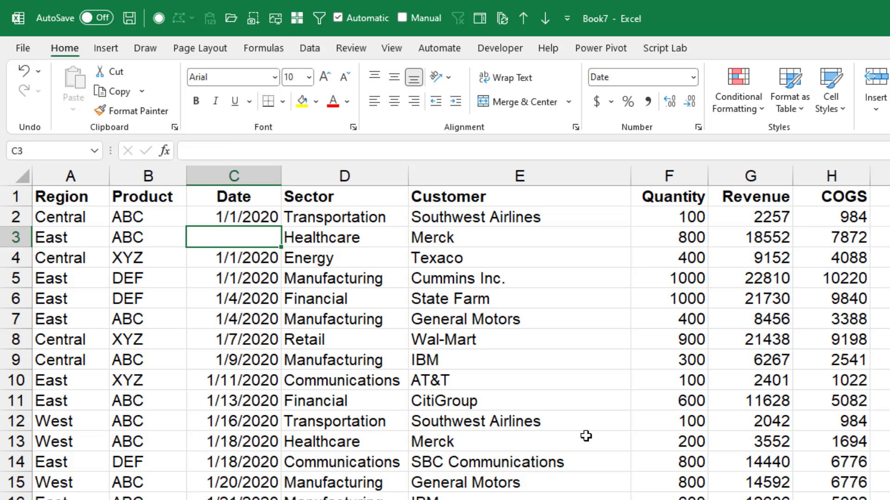
key(ctrl+z)
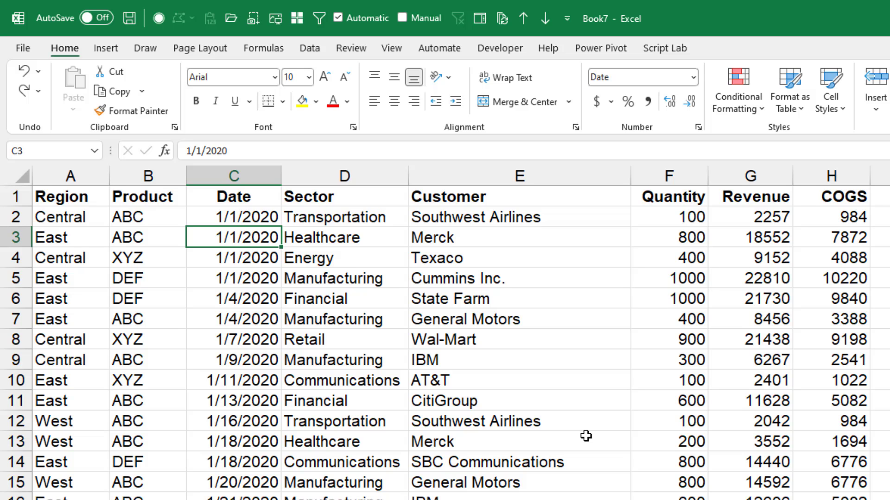
Blank out the dates in C4, C7 and C11.
key(Down)
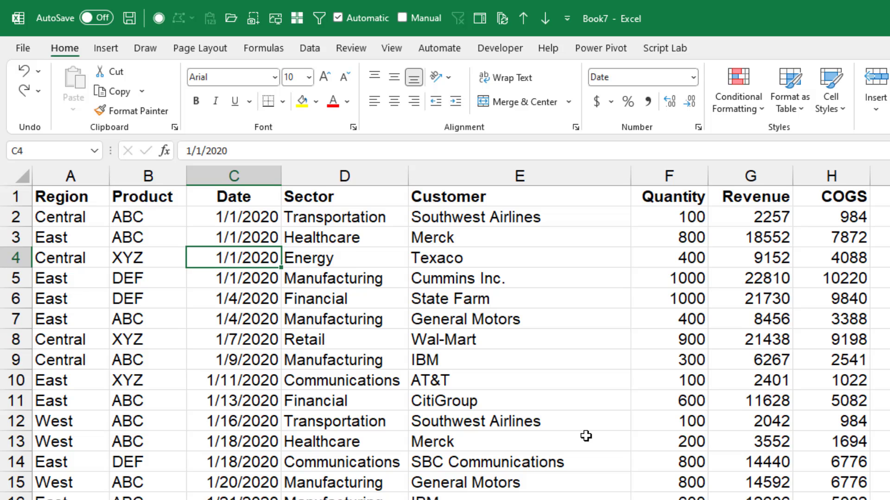
key(Delete)
key(Down)
key(Down)
key(Down)
key(BackSpace)
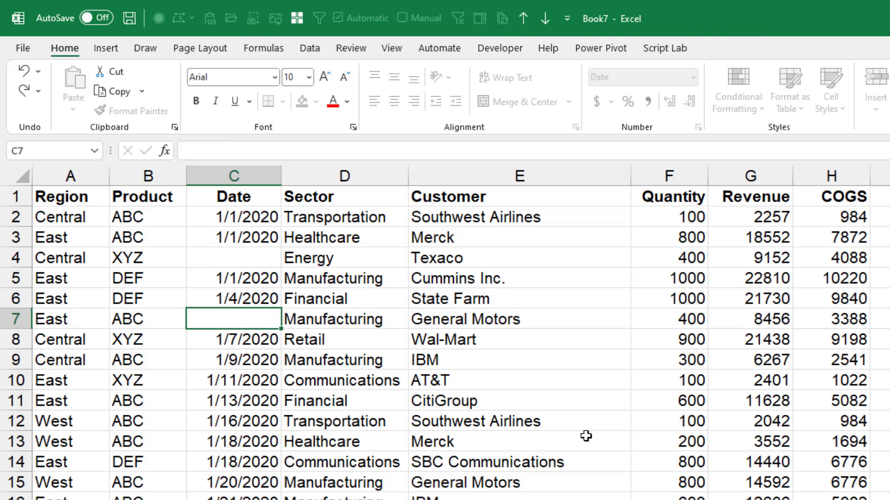
key(Return)
key(Down)
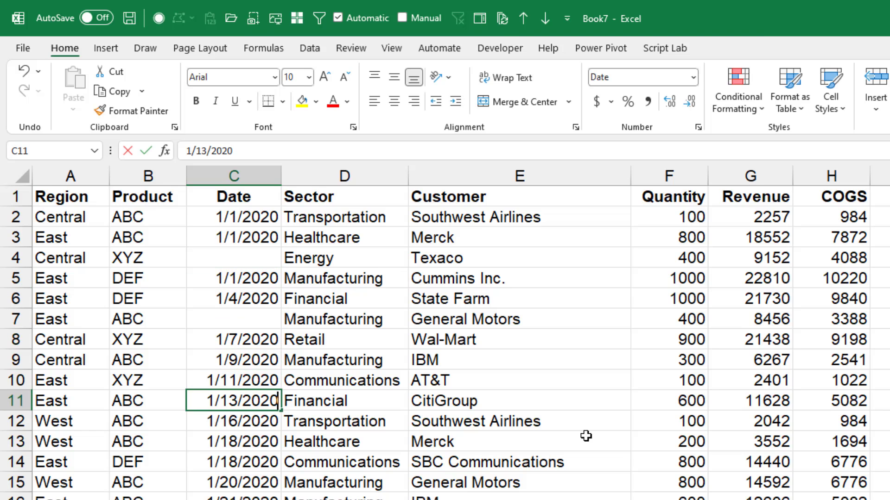
key(Down)
key(Down)
key(Delete)
key(Down)
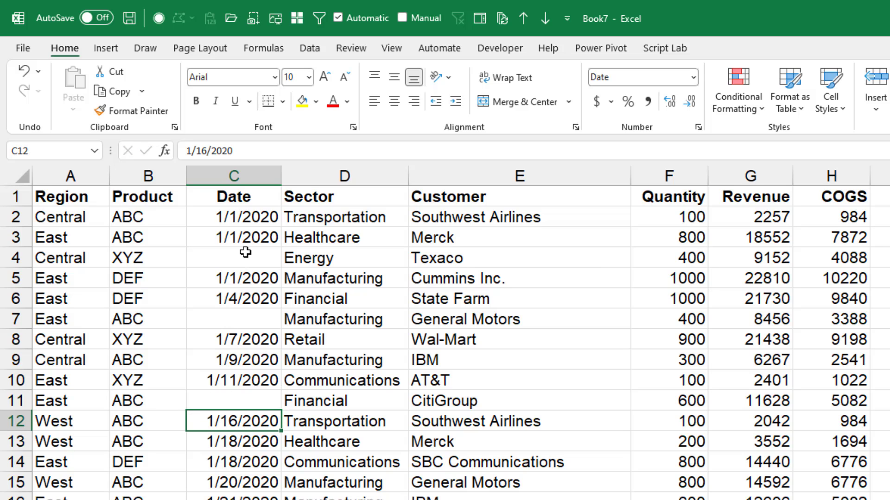
Insert a pivot table on a new worksheet and add Sum of Revenue.
click(106, 49)
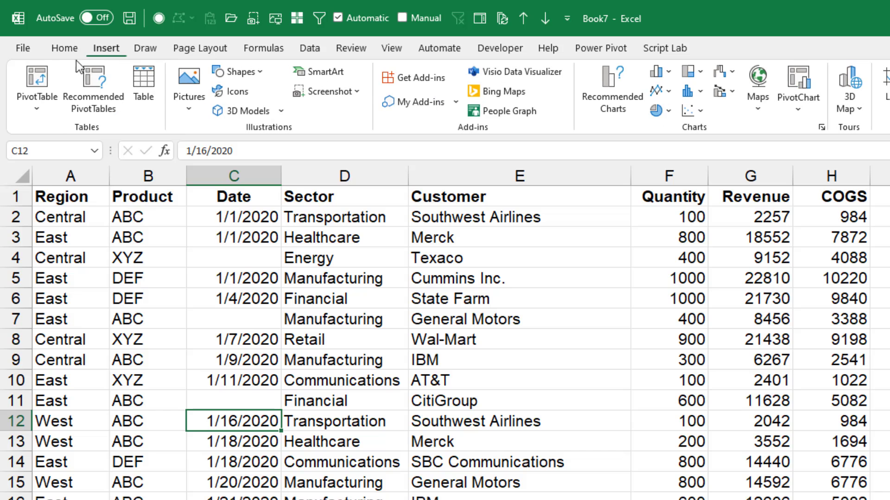
click(42, 74)
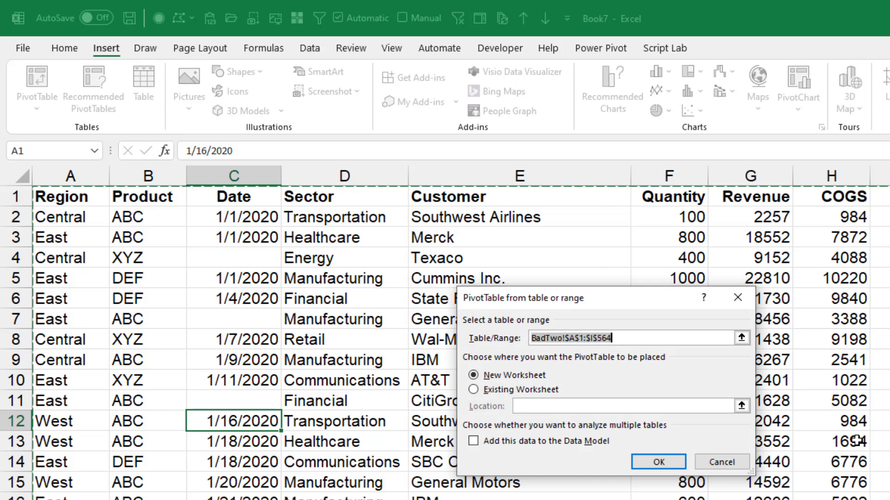
click(647, 461)
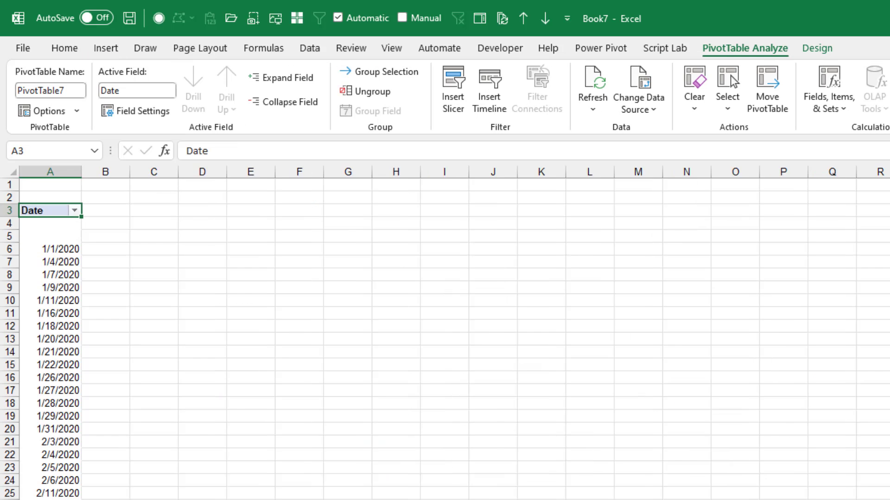
click(59, 250)
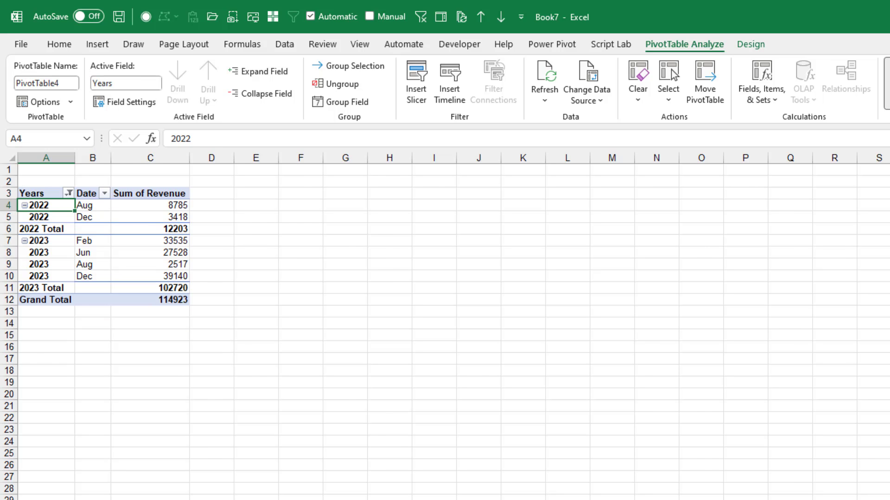
Inspect the =YEAR(C2) formula in J2 and =TEXT(C2,"MMMM") in K2.
key(ctrl+Page_Down)
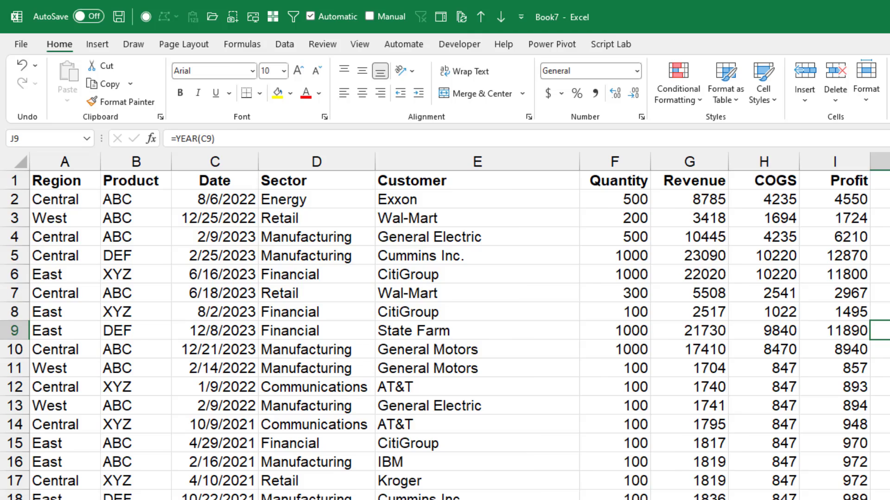
click(723, 122)
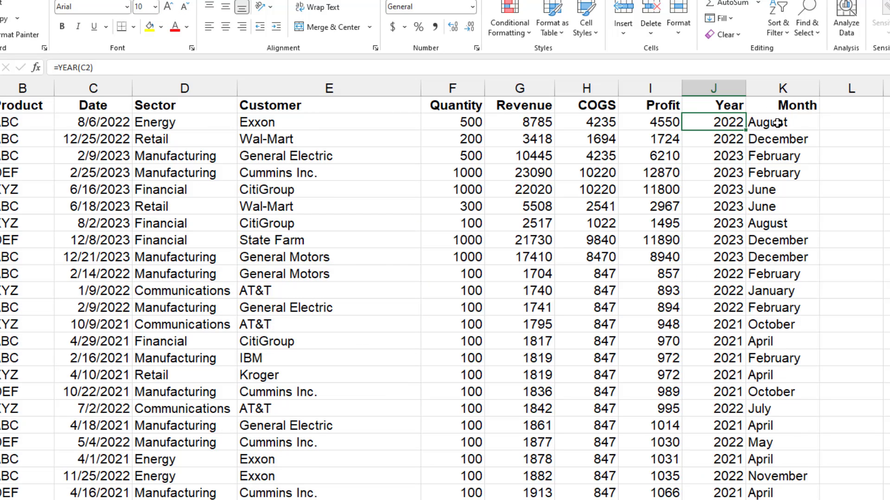
key(F2)
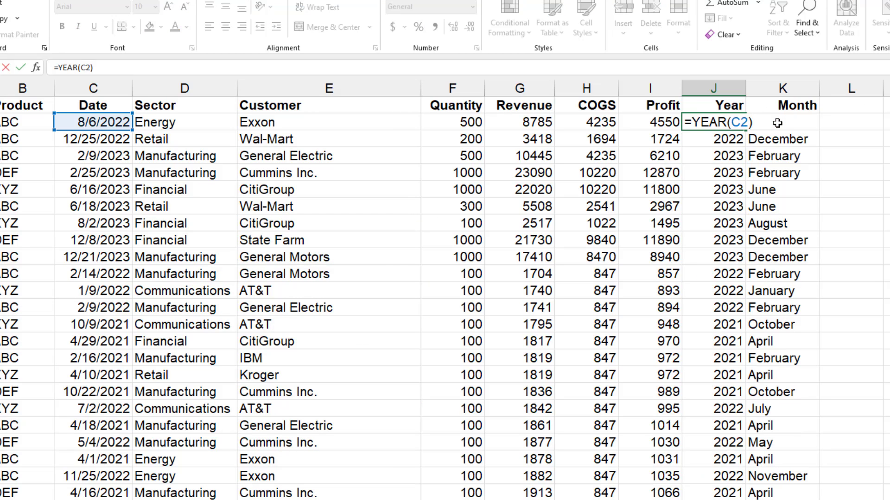
click(777, 123)
key(F2)
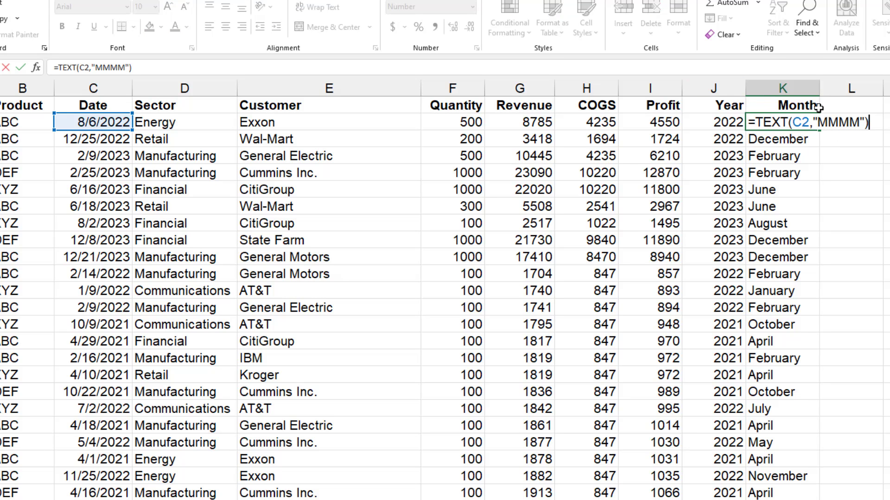
key(Escape)
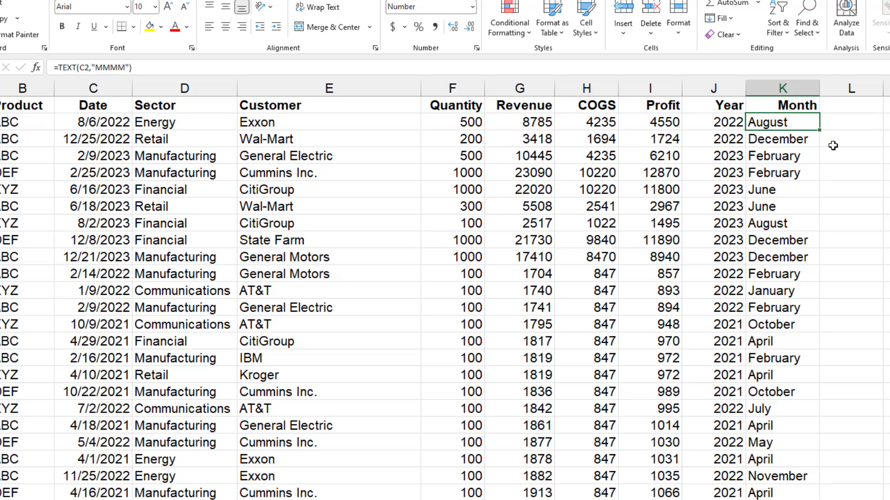